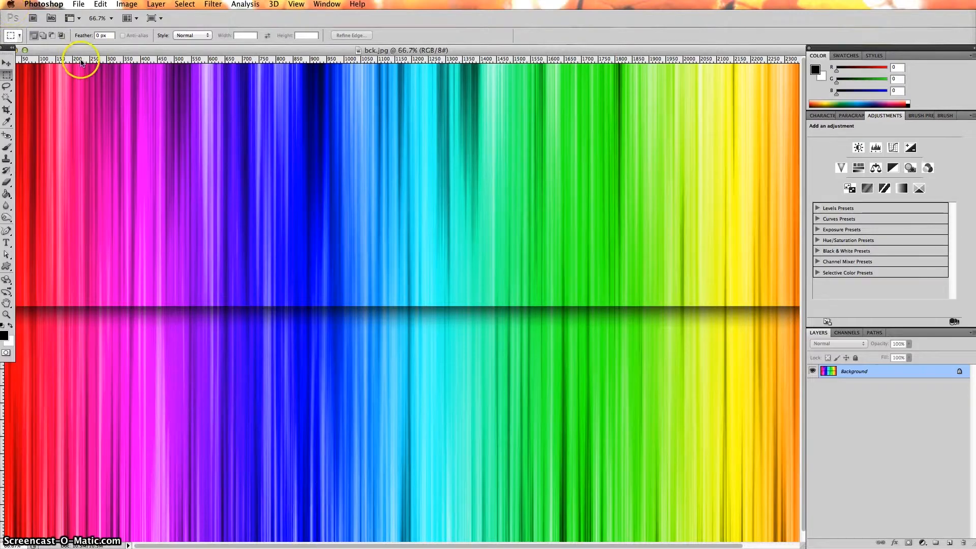
- Close bck.jpg and create a new transparent 2560 × 1440 pixel document
left_click_drag(88, 52, 109, 52)
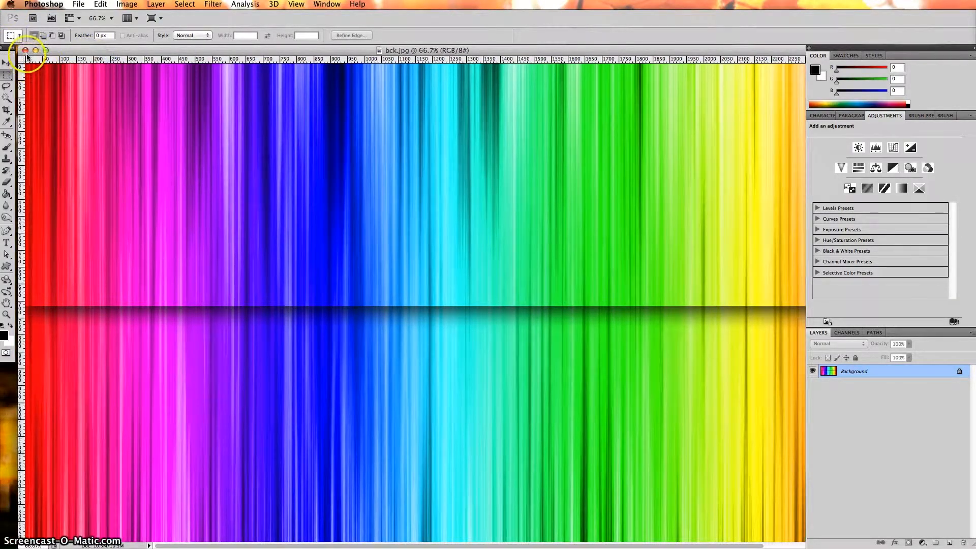
left_click(25, 50)
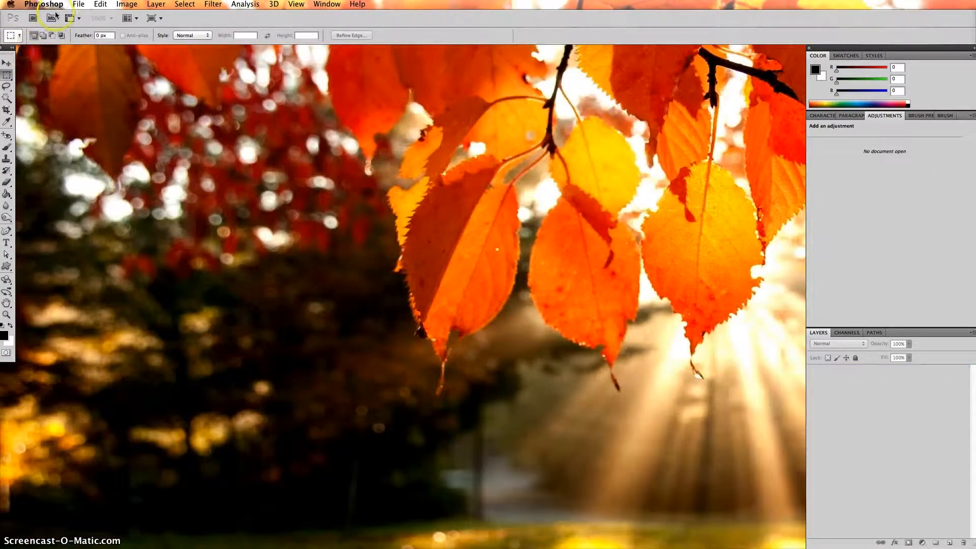
left_click(81, 6)
left_click(84, 19)
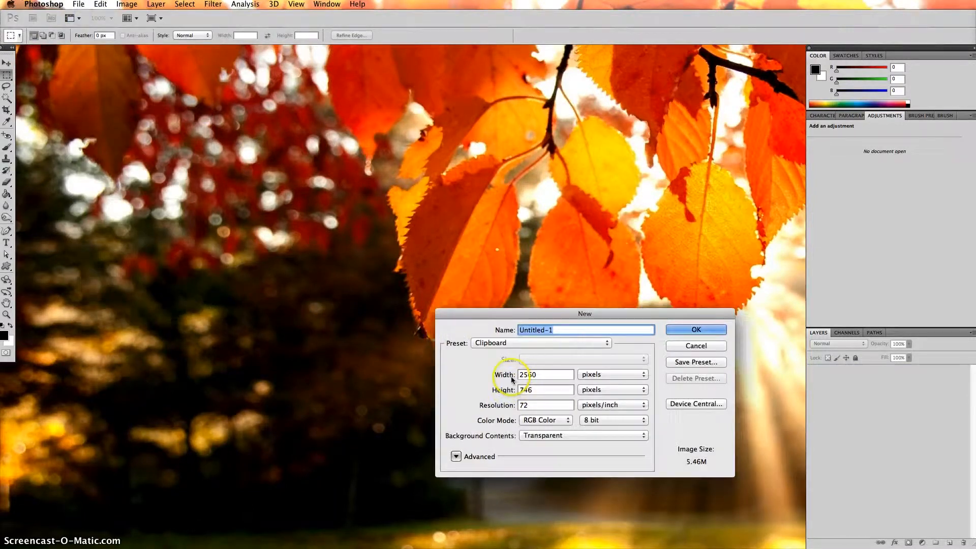
left_click(497, 387)
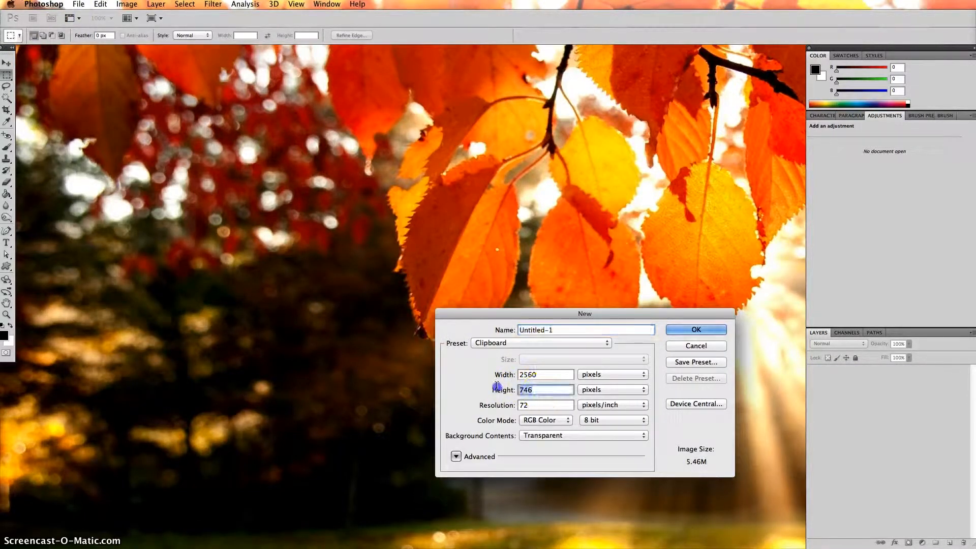
type("1440")
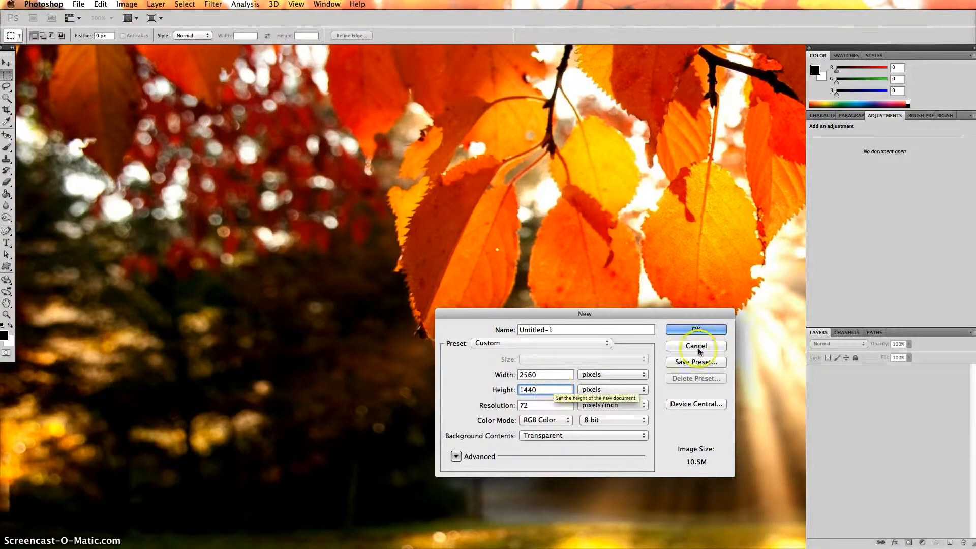
left_click(697, 331)
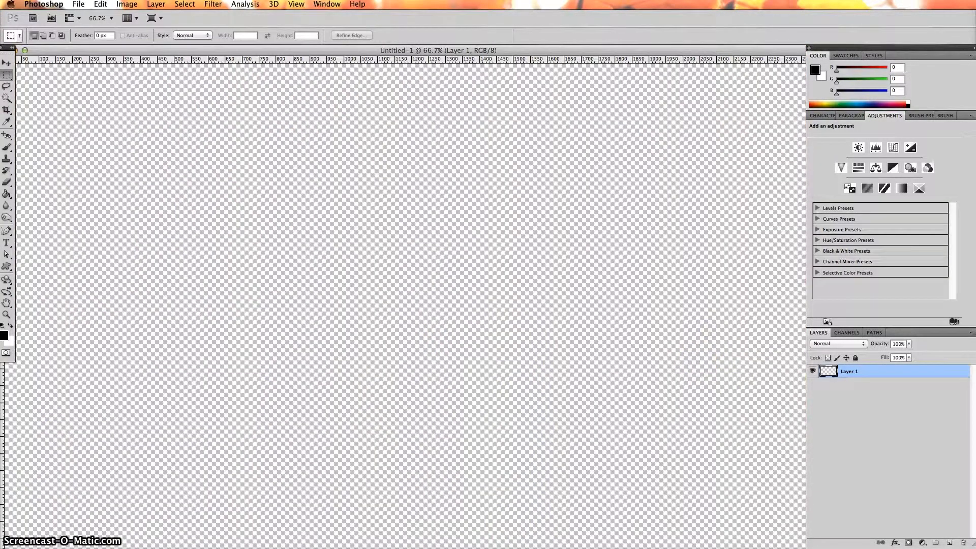
left_click_drag(876, 548, 792, 541)
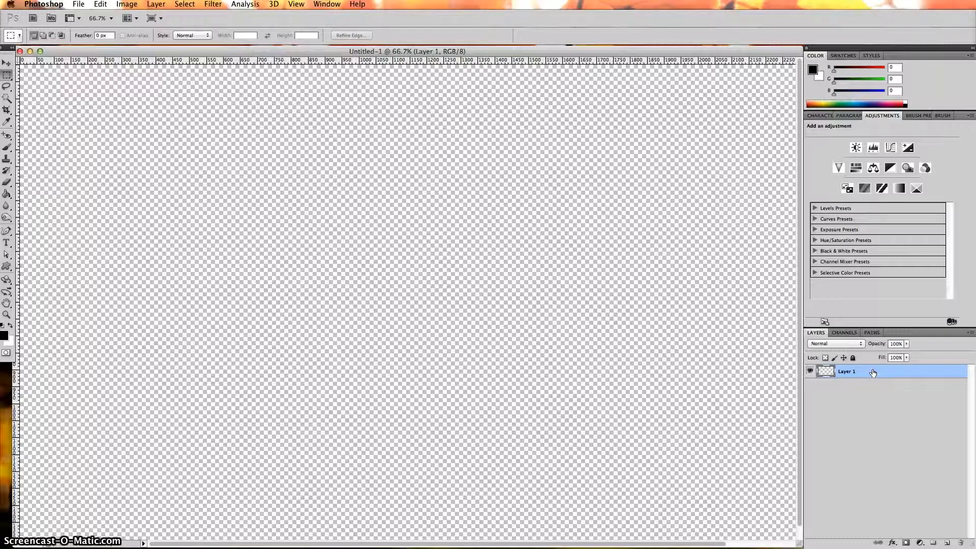
- Fill Layer 1 with the white background colour
key("super+BackSpace")
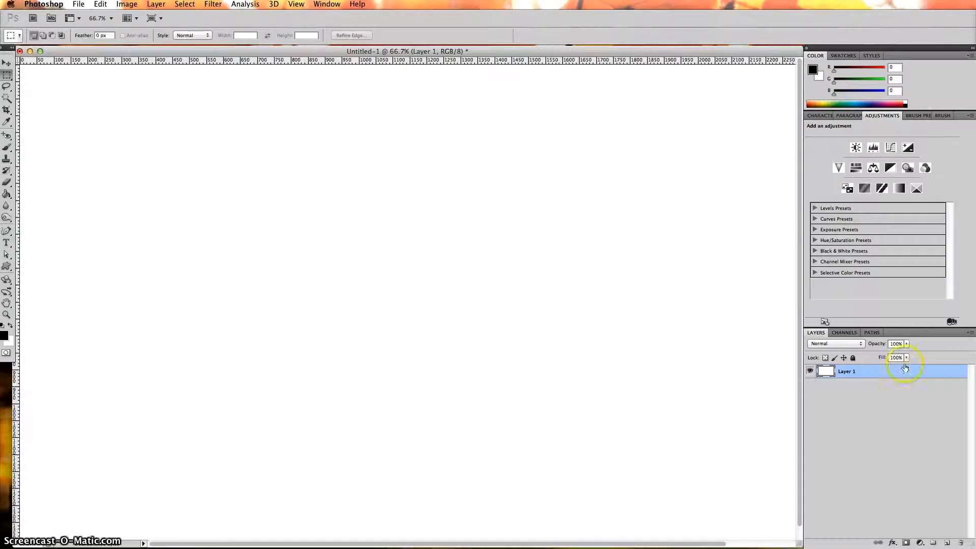
left_click(361, 197)
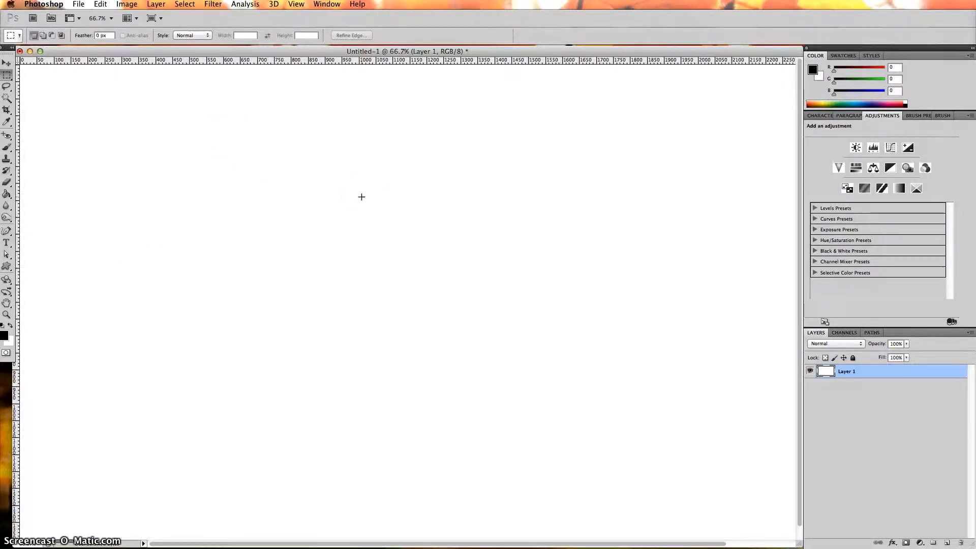
- Apply the Render > Fibers filter with Variance 16 and Strength 4
left_click(213, 5)
mouse_move(239, 161)
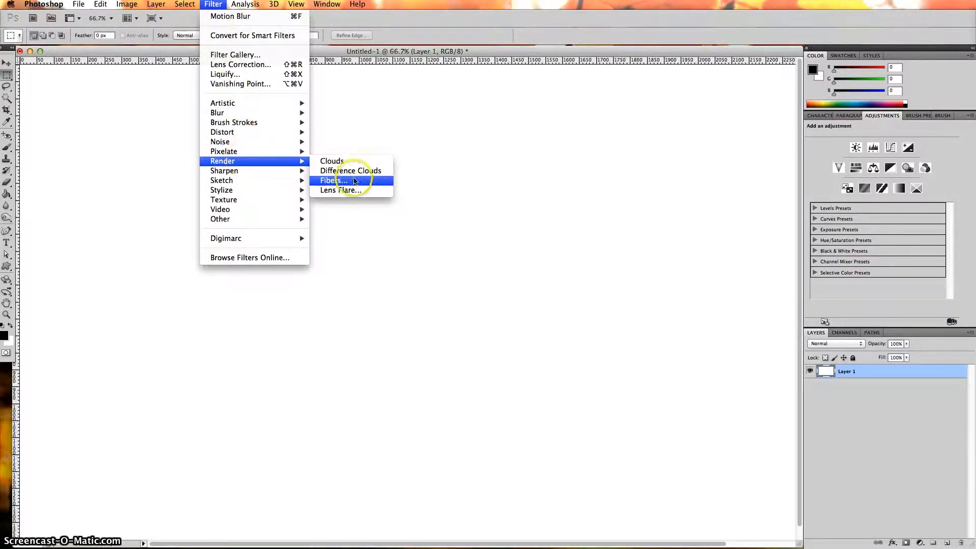
left_click(355, 181)
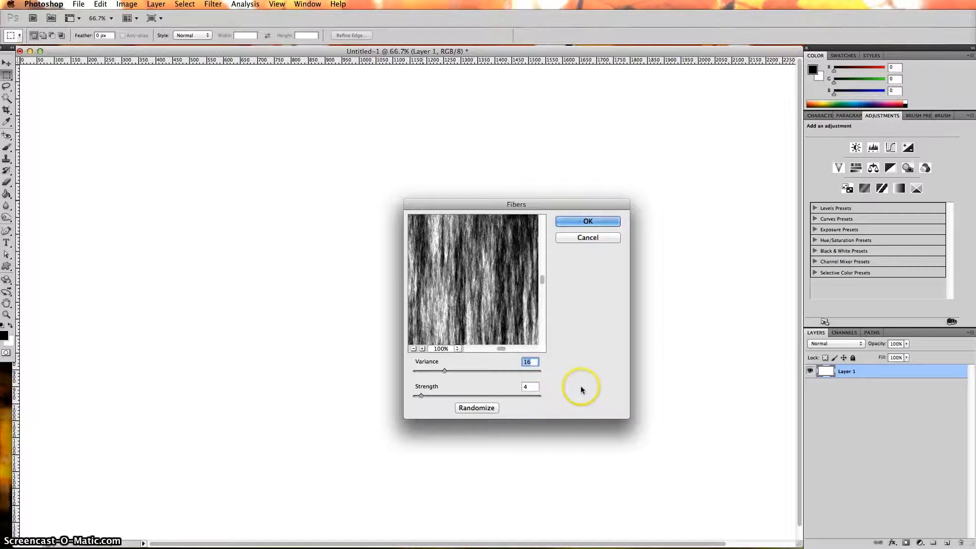
left_click(588, 222)
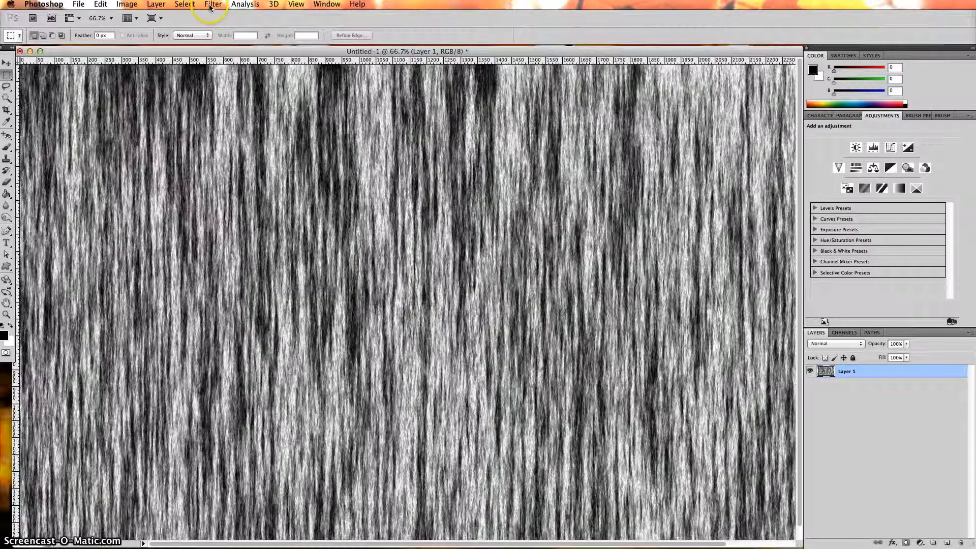
- Apply a Motion Blur with a 90° angle and 999-pixel distance
left_click(211, 5)
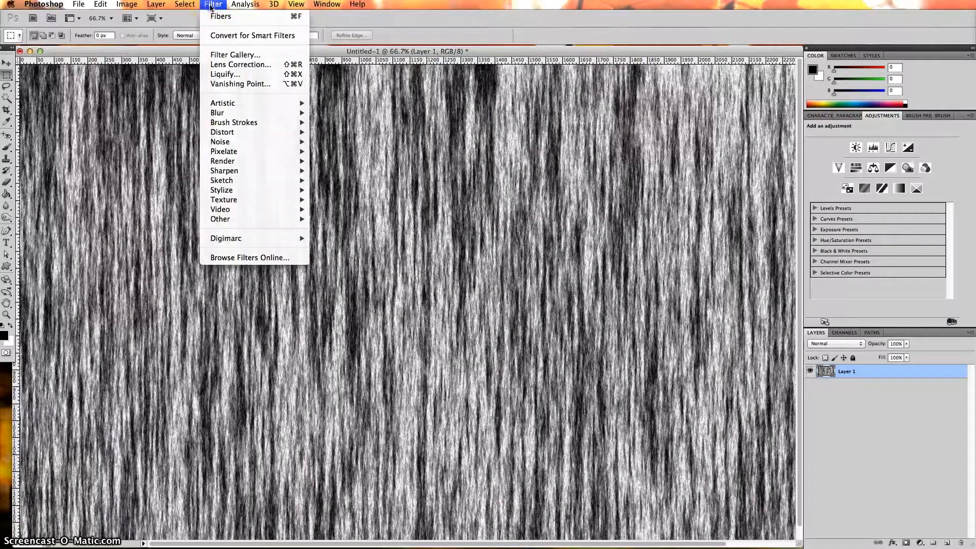
left_click(213, 117)
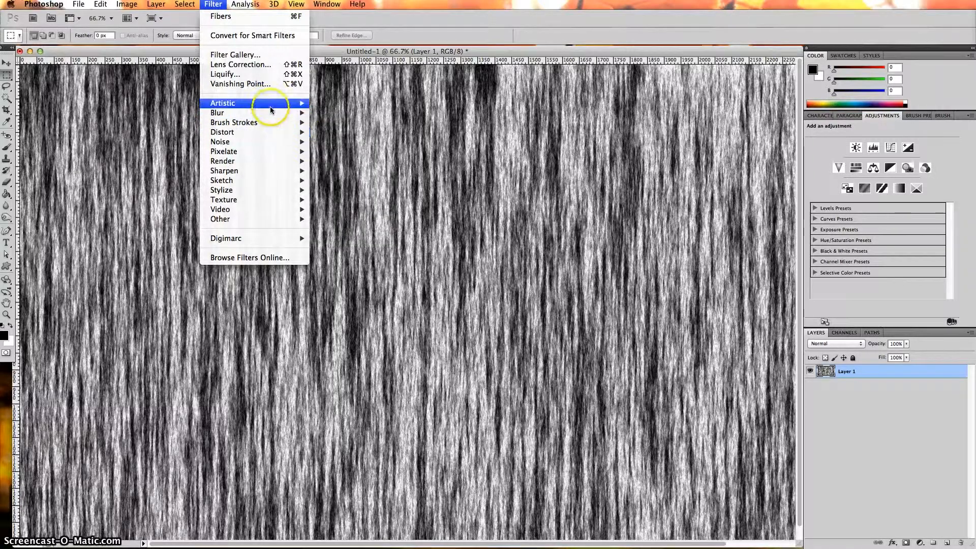
left_click(328, 171)
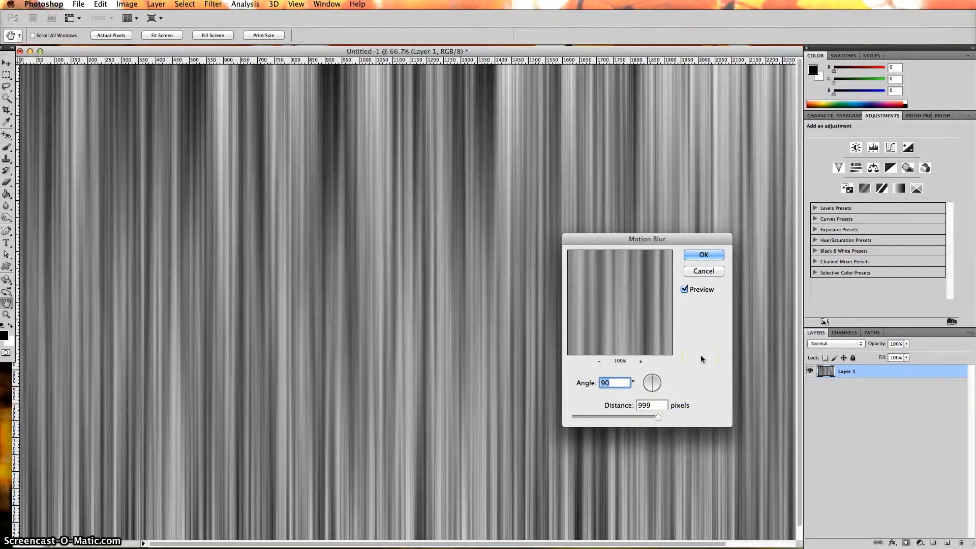
left_click(703, 256)
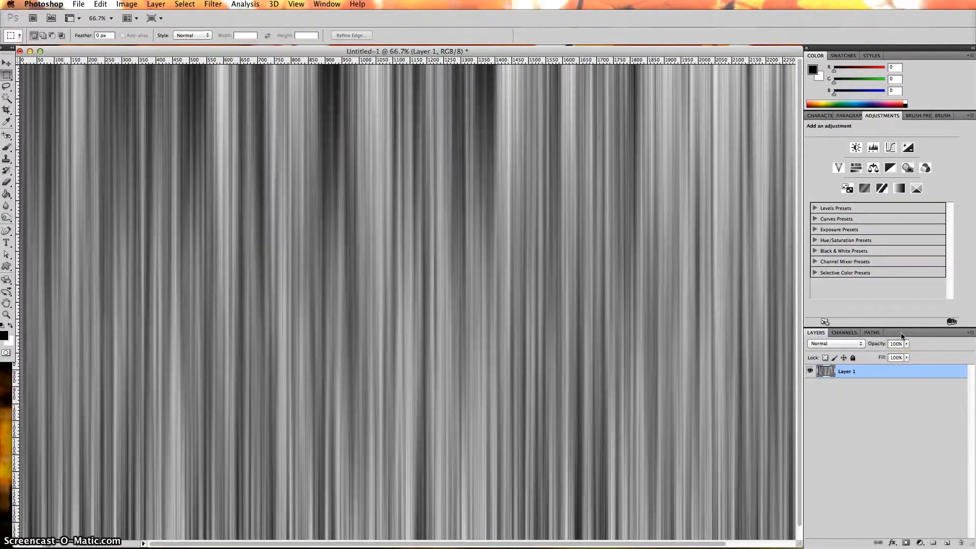
- Add a Gradient Overlay to Layer 1 using the Overlay blend mode
double_click(886, 374)
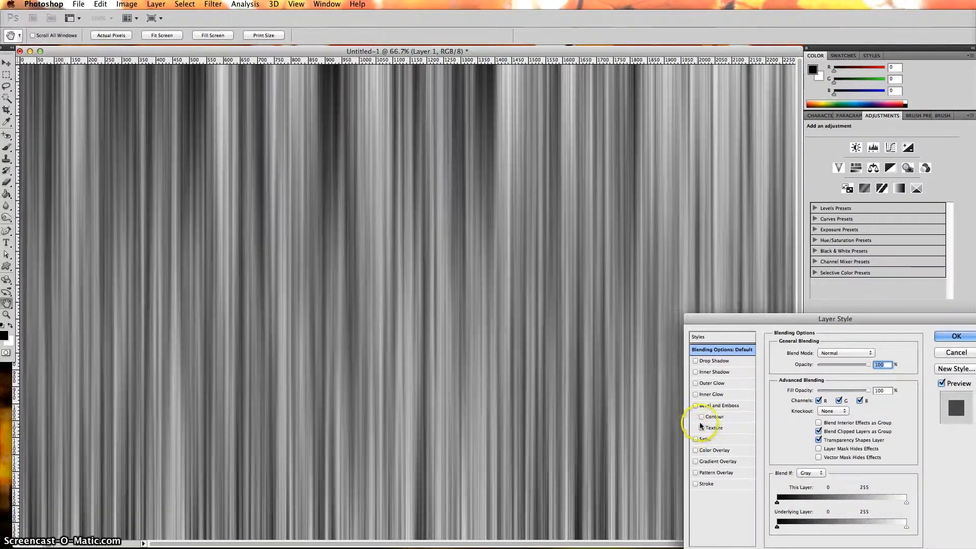
left_click(726, 462)
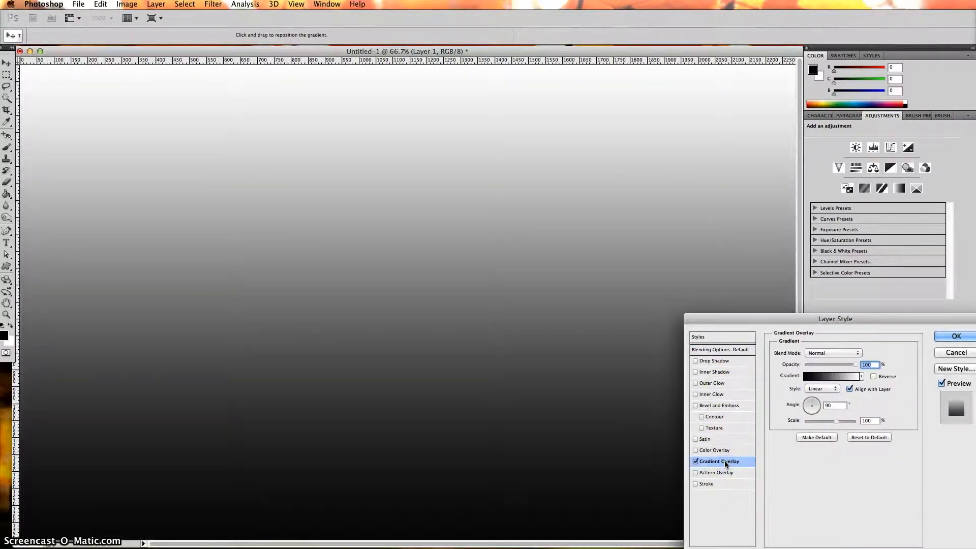
left_click(828, 353)
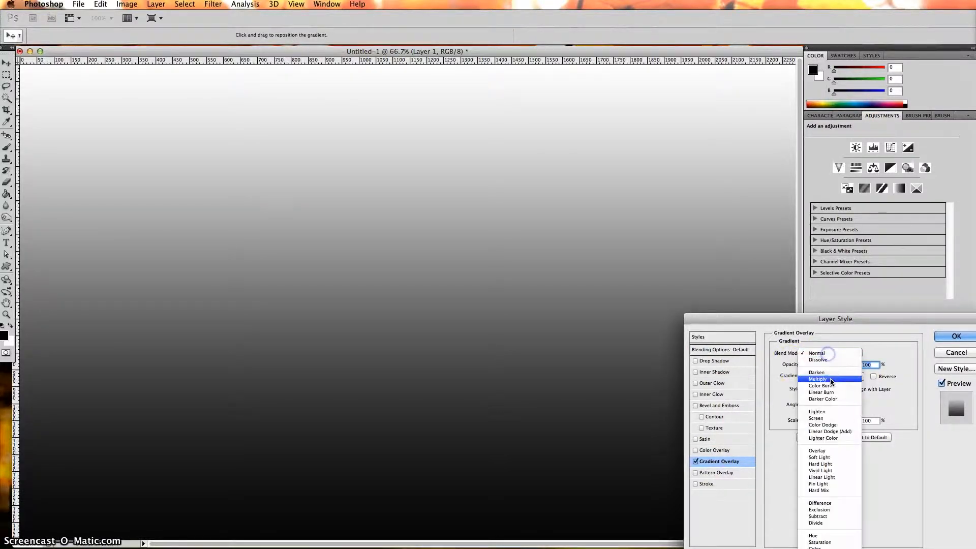
left_click(843, 453)
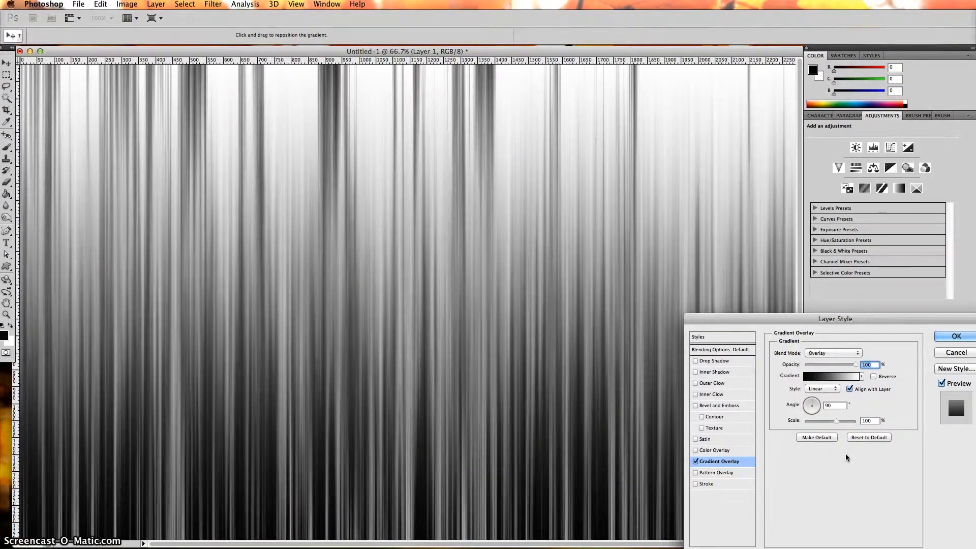
left_click(817, 381)
- Choose the Spectrum rainbow gradient for the Gradient Overlay
left_click(650, 245)
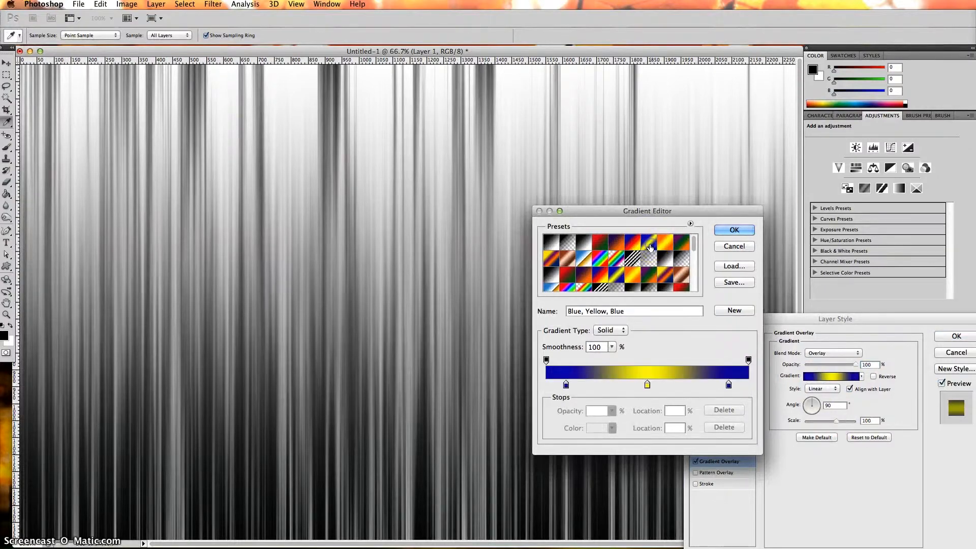
left_click(665, 243)
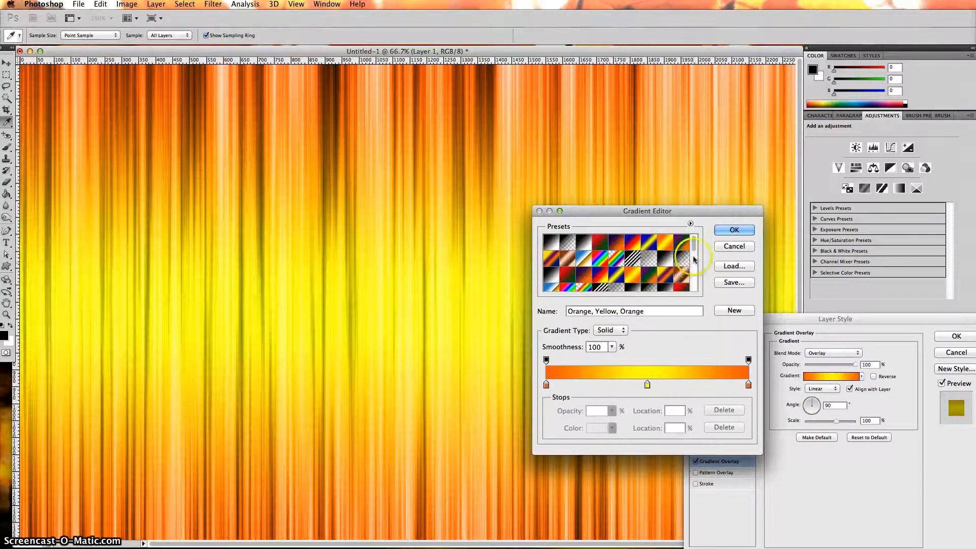
left_click_drag(694, 248, 695, 260)
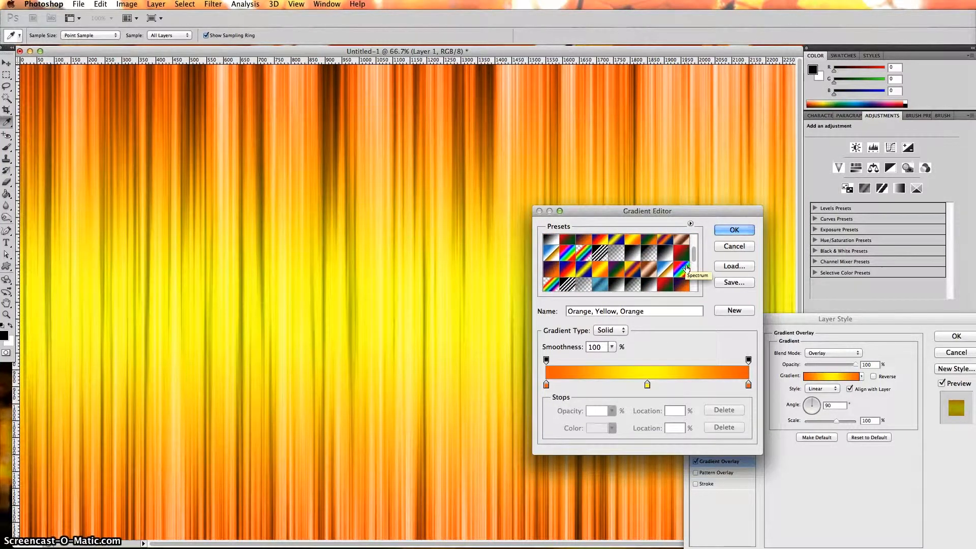
left_click_drag(695, 261, 695, 273)
left_click(670, 264)
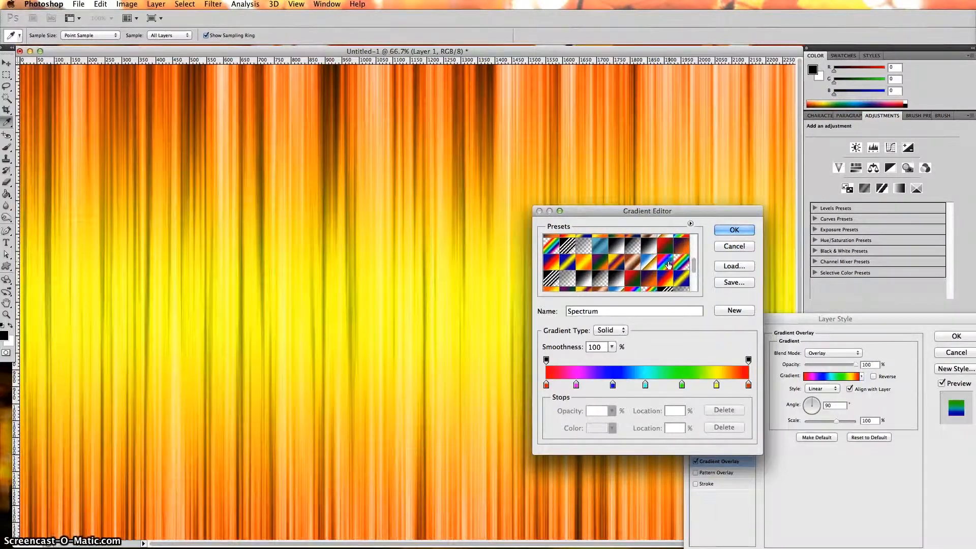
left_click(737, 231)
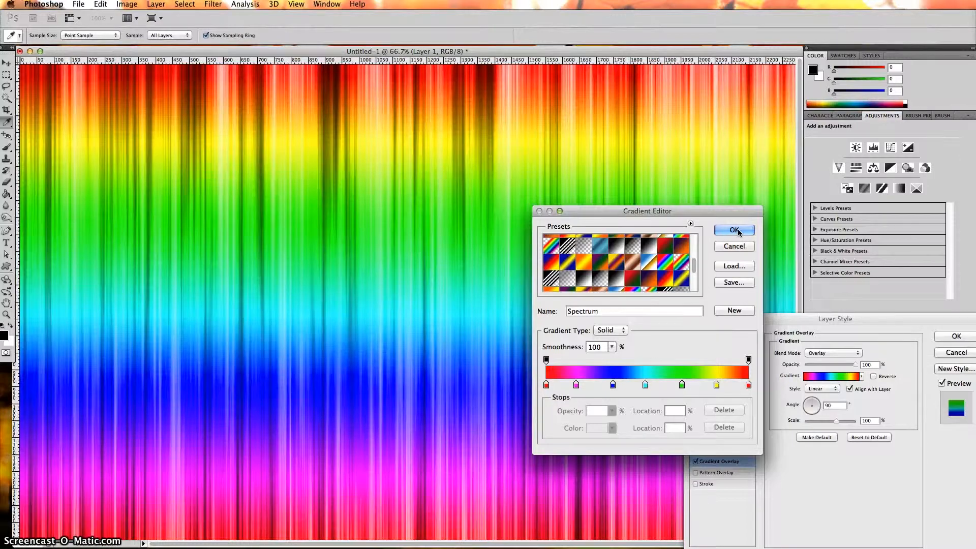
left_click(739, 232)
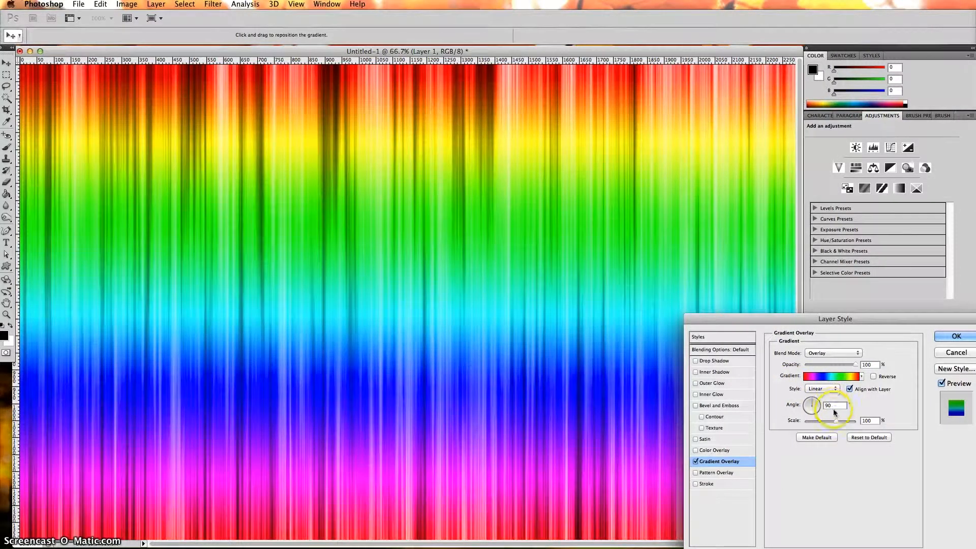
- Set the gradient angle to 0 and apply the rainbow overlay style
left_click_drag(836, 405, 815, 405)
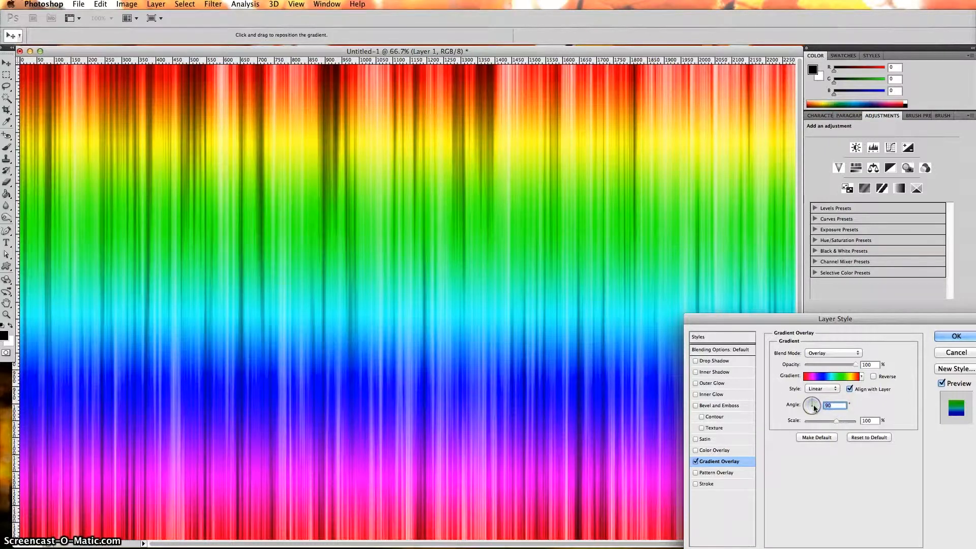
type("0")
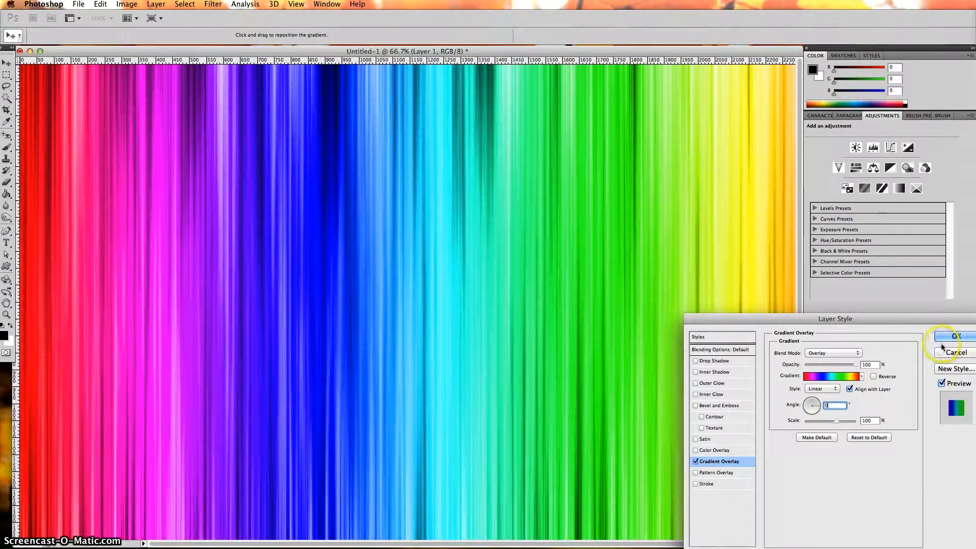
left_click(957, 337)
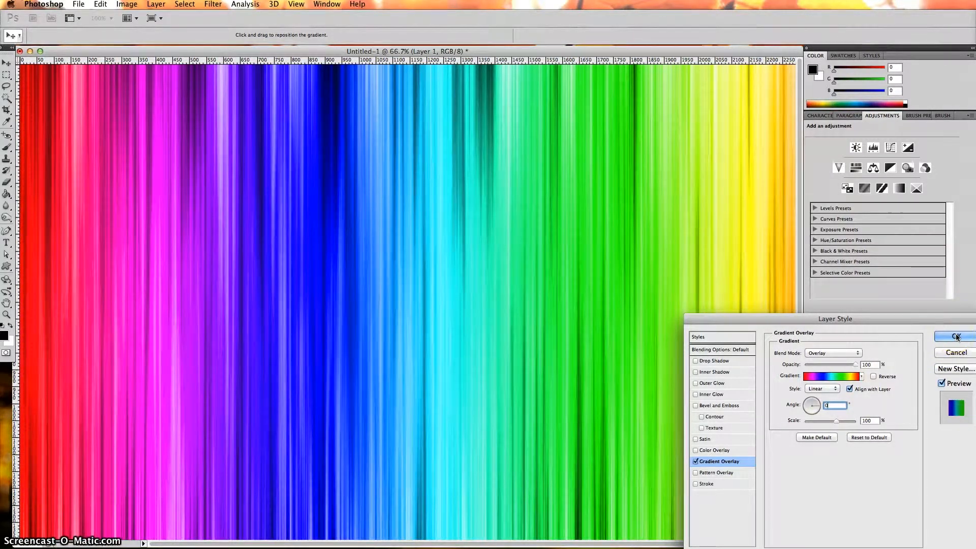
left_click(909, 472)
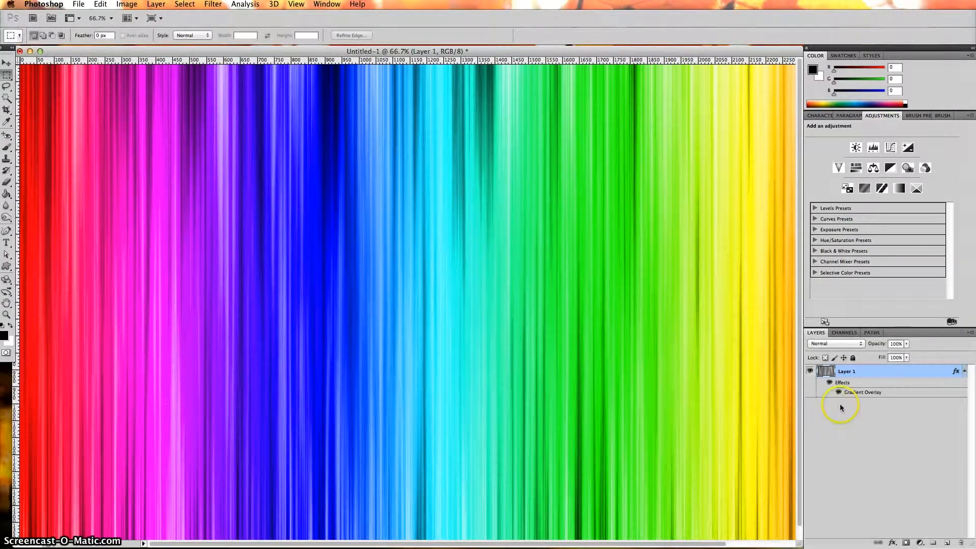
- Copy Layer 1's layer style for reuse
right_click(878, 374)
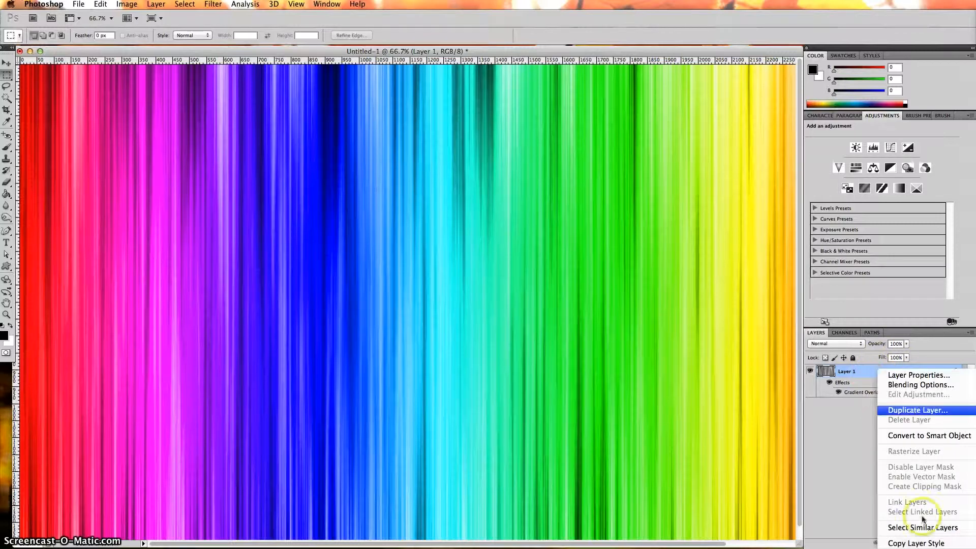
left_click(924, 544)
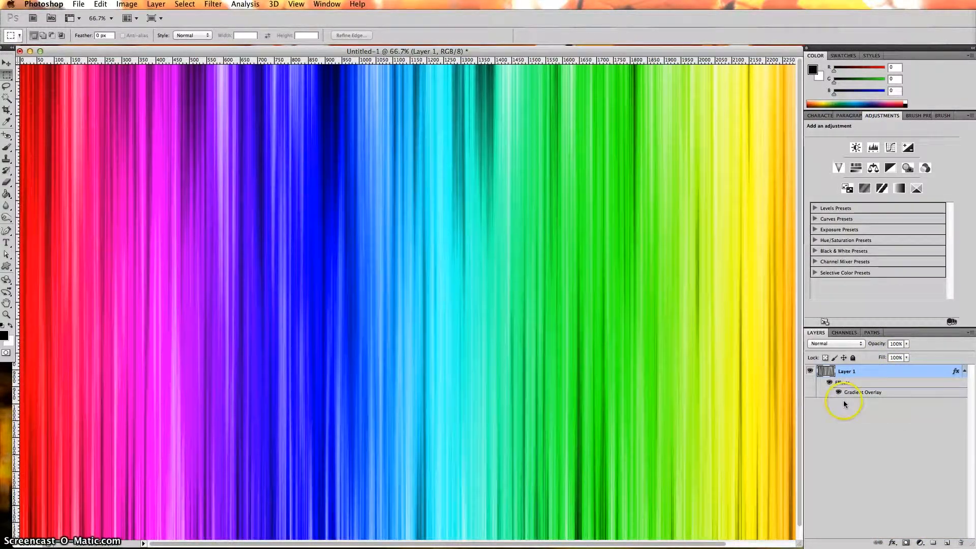
left_click(5, 78)
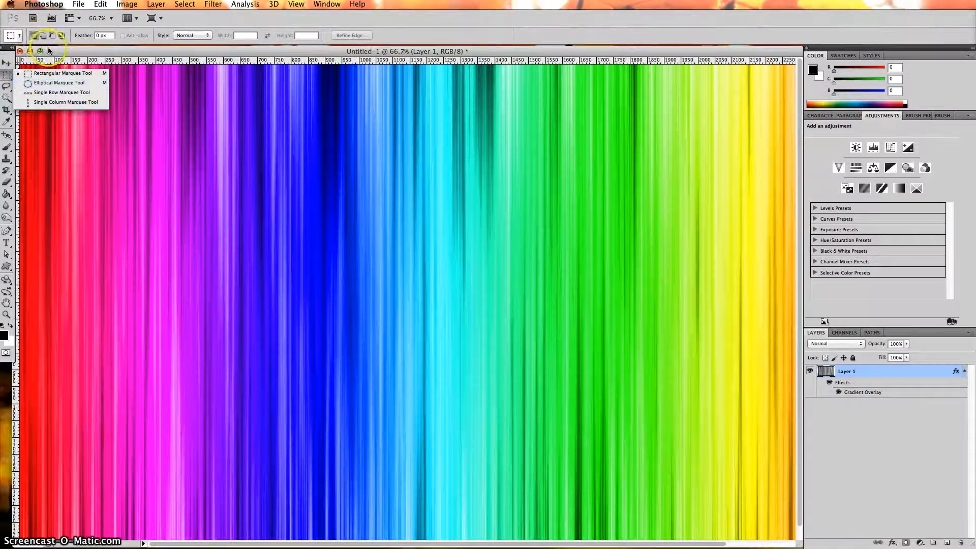
- Zoom out and drag a rectangular marquee over the canvas's top half, ending at mid-height
left_click(22, 73)
left_click(175, 317)
key("super+minus")
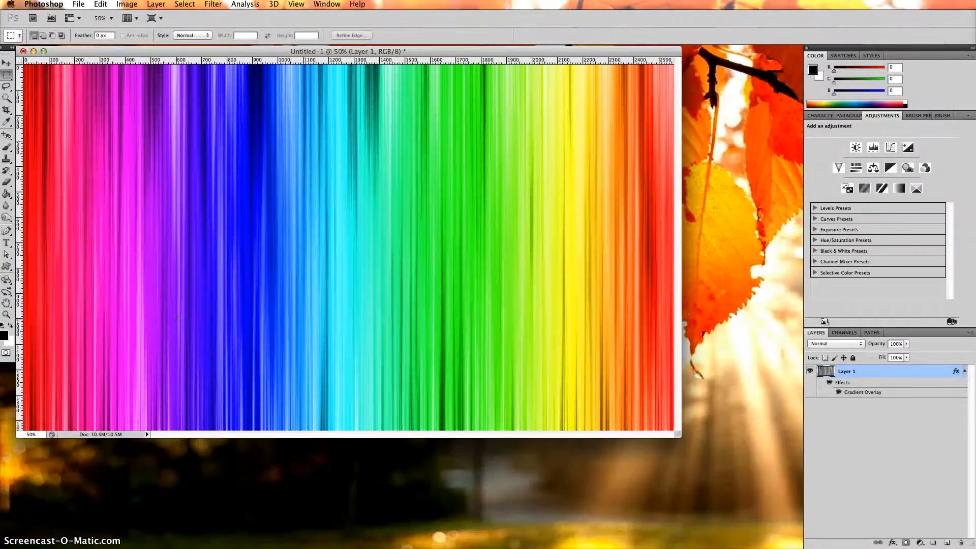
left_click_drag(677, 435, 799, 544)
left_click_drag(49, 102, 580, 324)
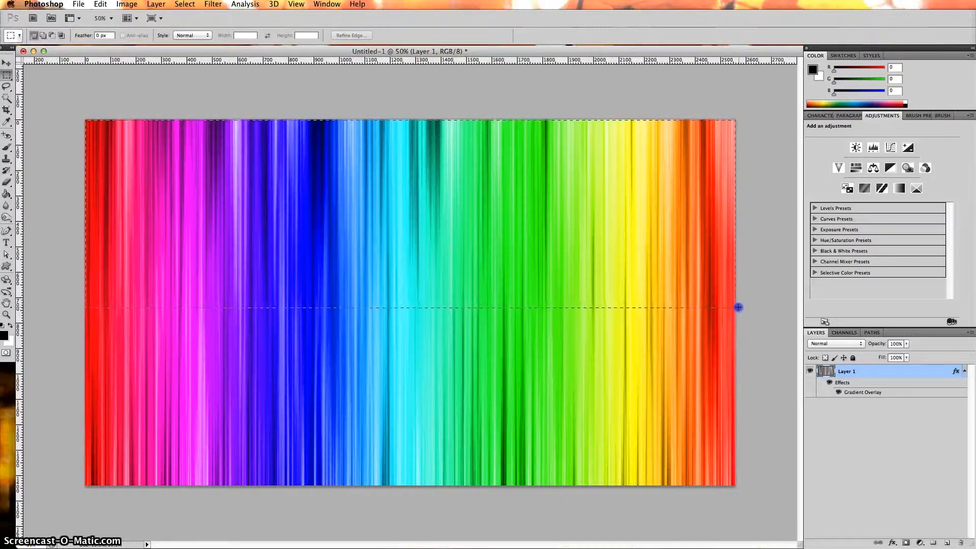
left_click_drag(738, 307, 739, 303)
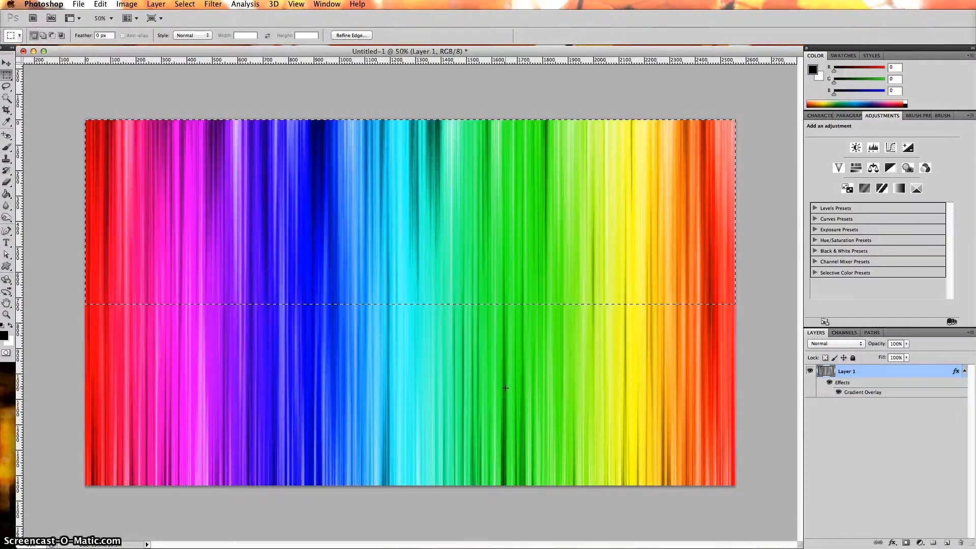
- Copy the selected top half to Layer 2 and paste the rainbow layer style onto it
key("super+j")
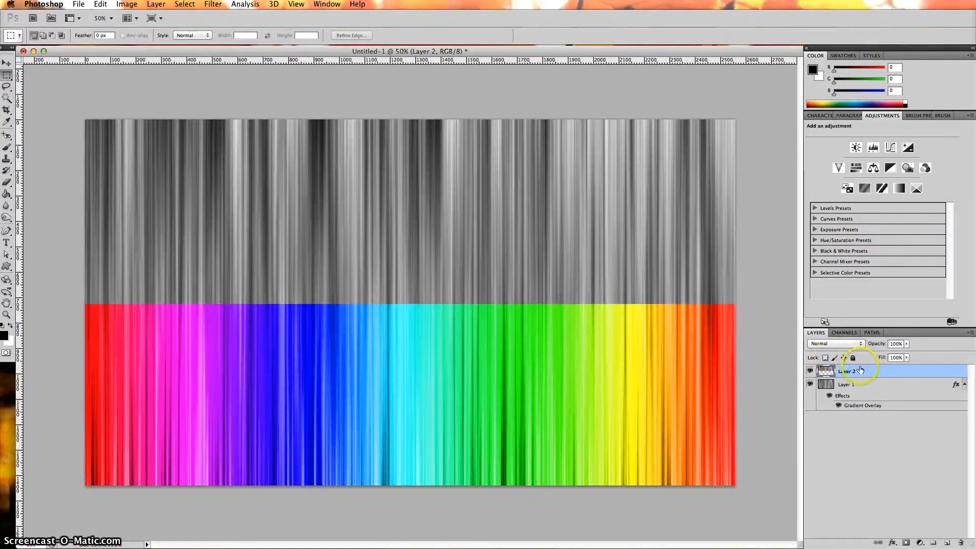
right_click(891, 373)
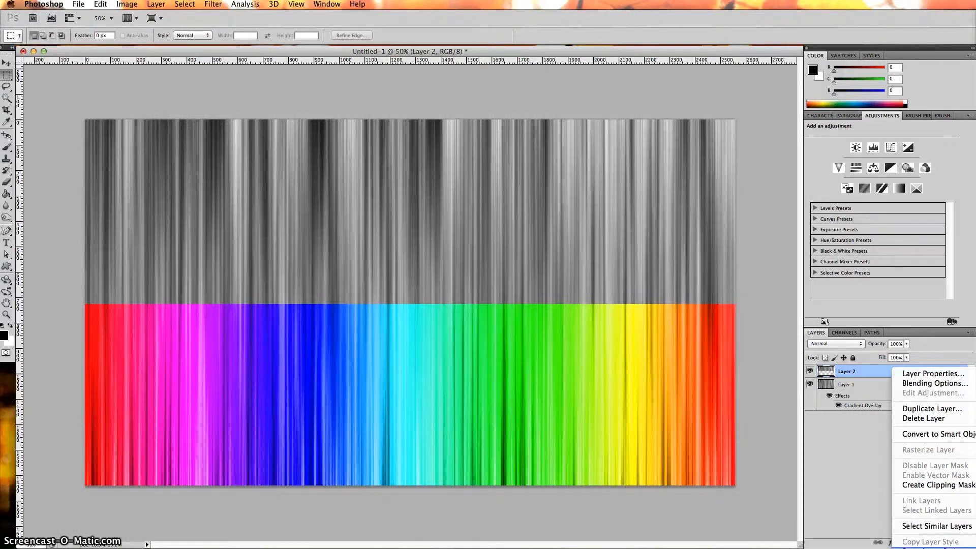
left_click(930, 548)
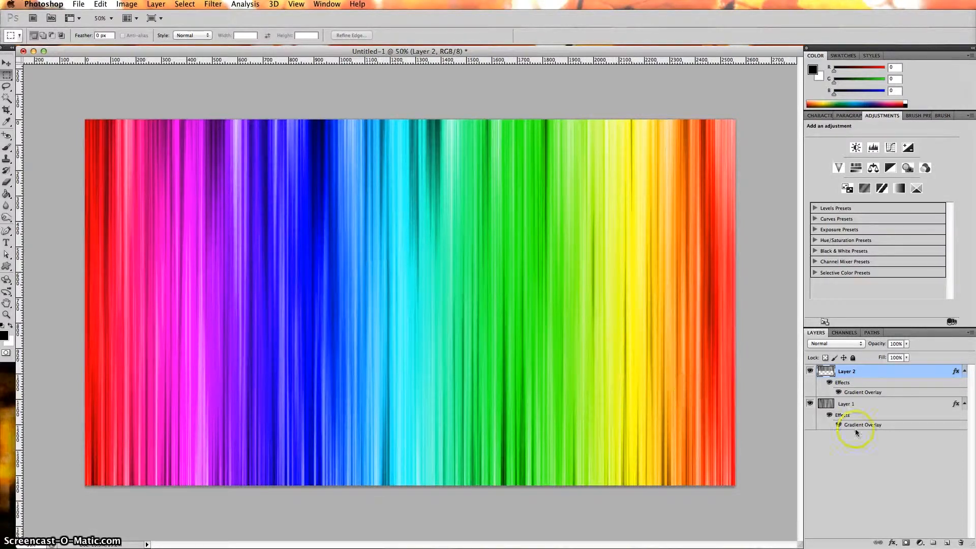
- Add a drop shadow to Layer 2 with Distance 15, Spread 6 and Size 65
double_click(894, 375)
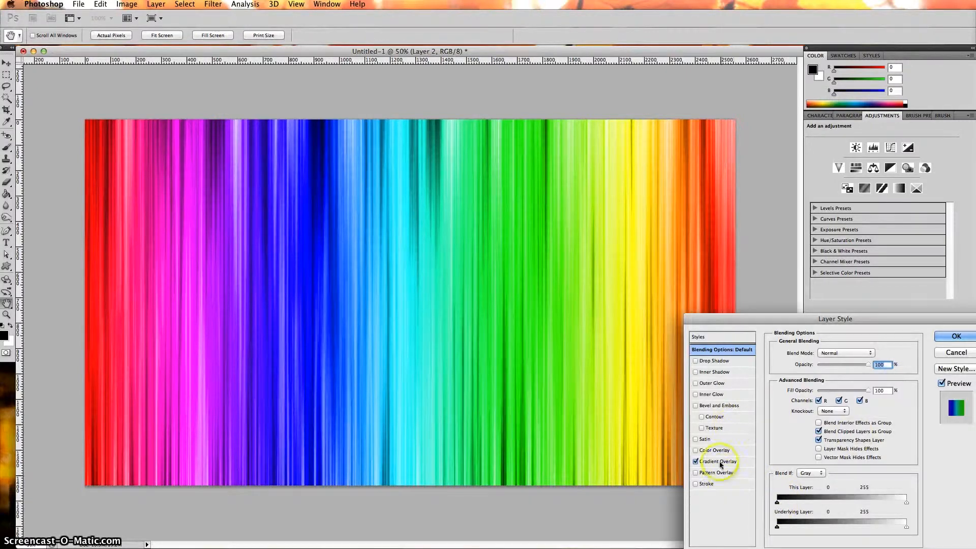
left_click(724, 361)
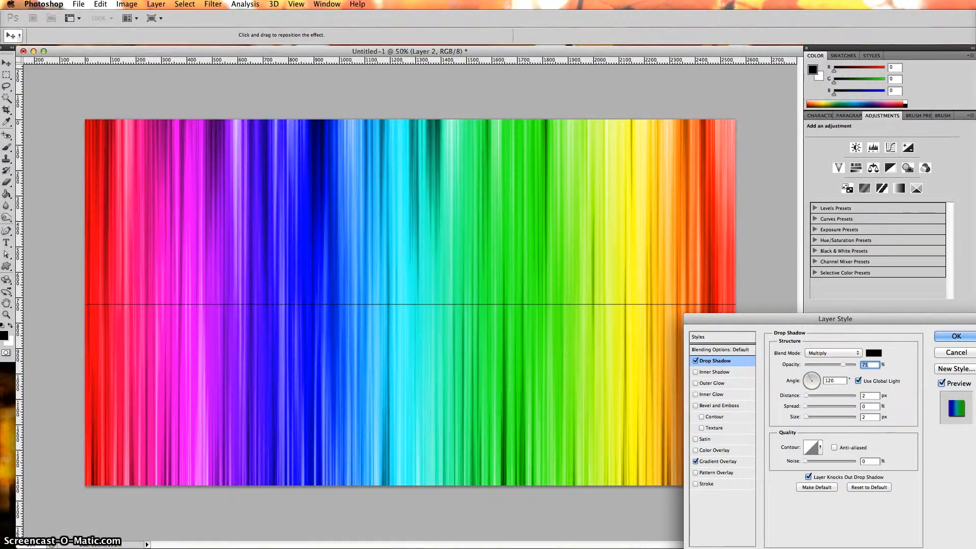
left_click(862, 396)
type("15")
left_click(866, 407)
type("6")
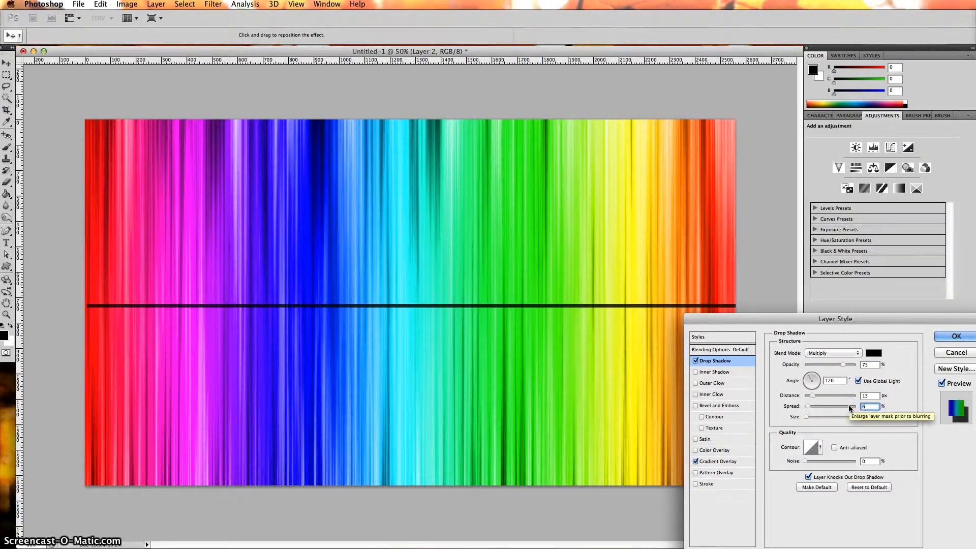
left_click(826, 416)
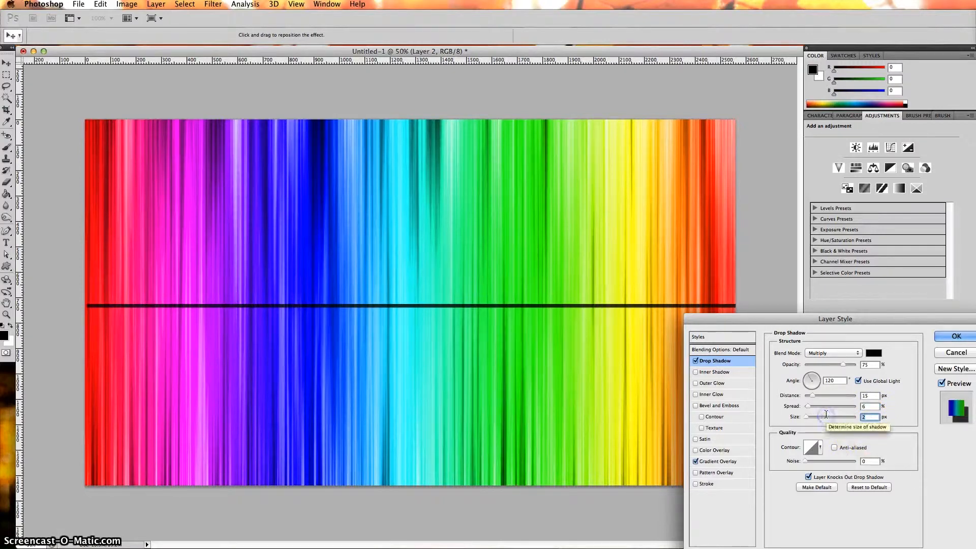
type("65")
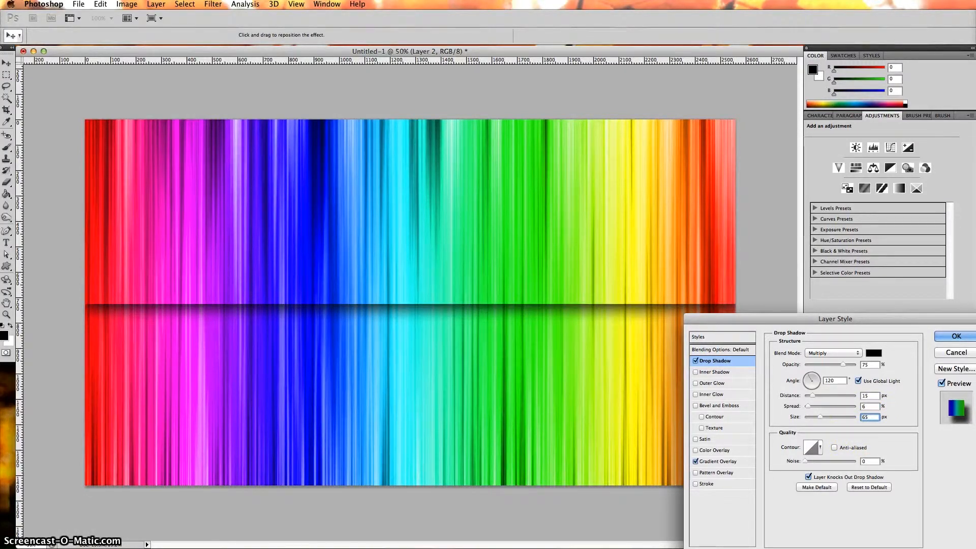
left_click(955, 337)
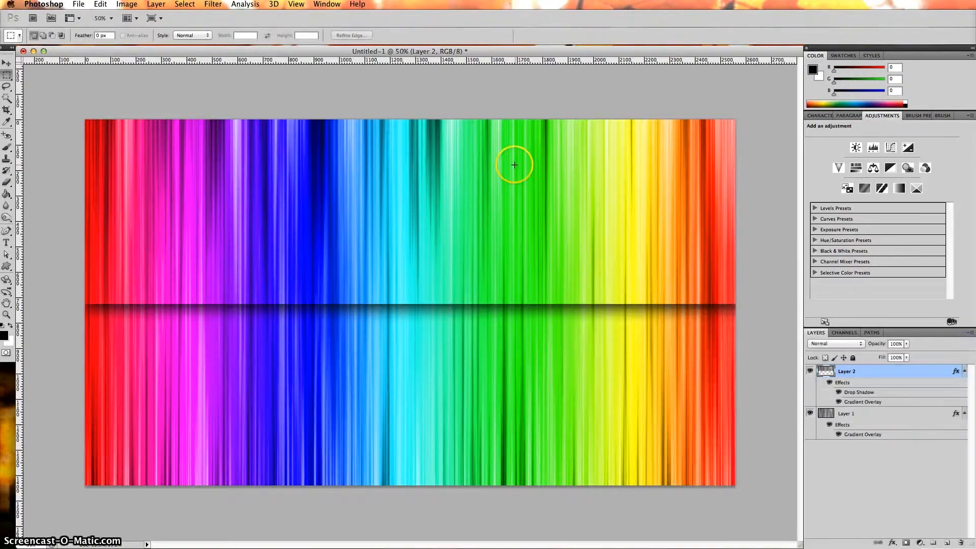
- Type the person's full name in capitals above the dividing line
left_click(8, 244)
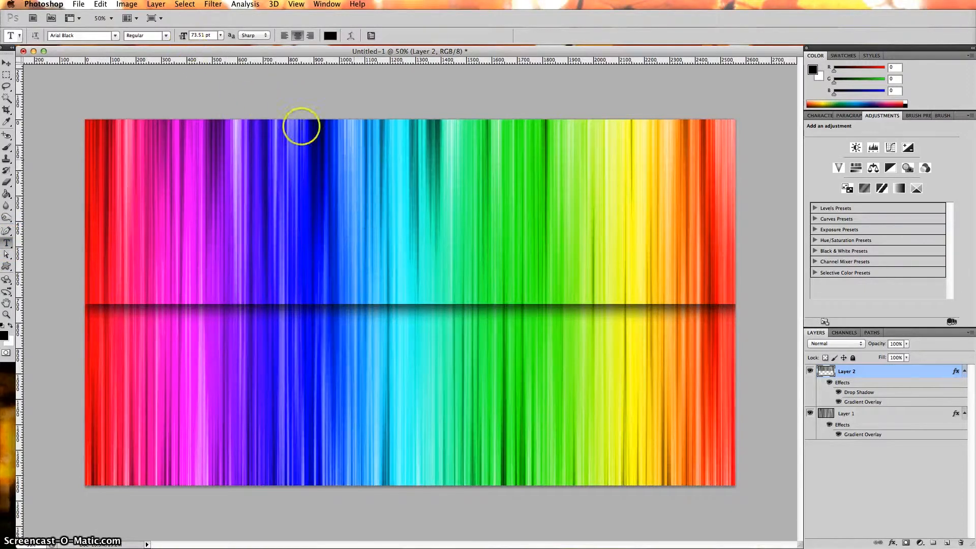
left_click(434, 273)
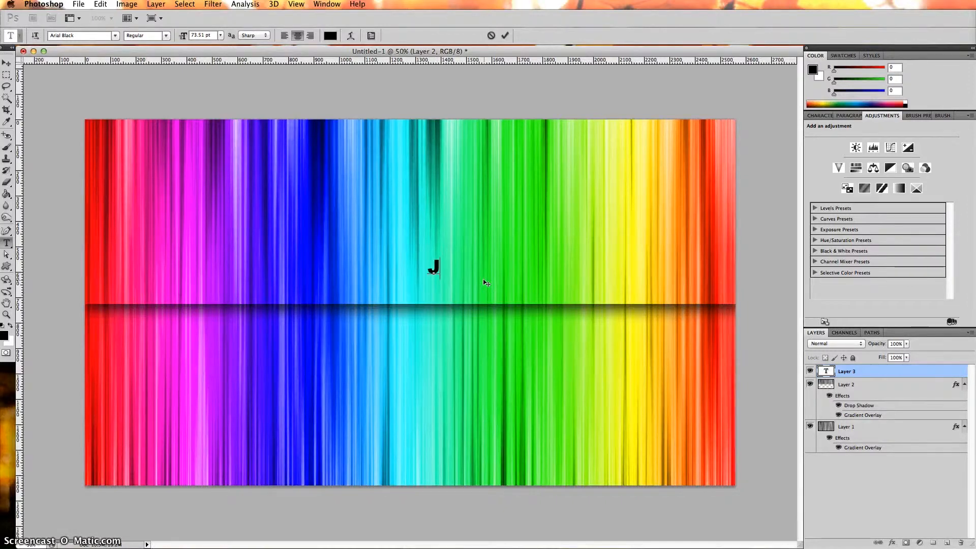
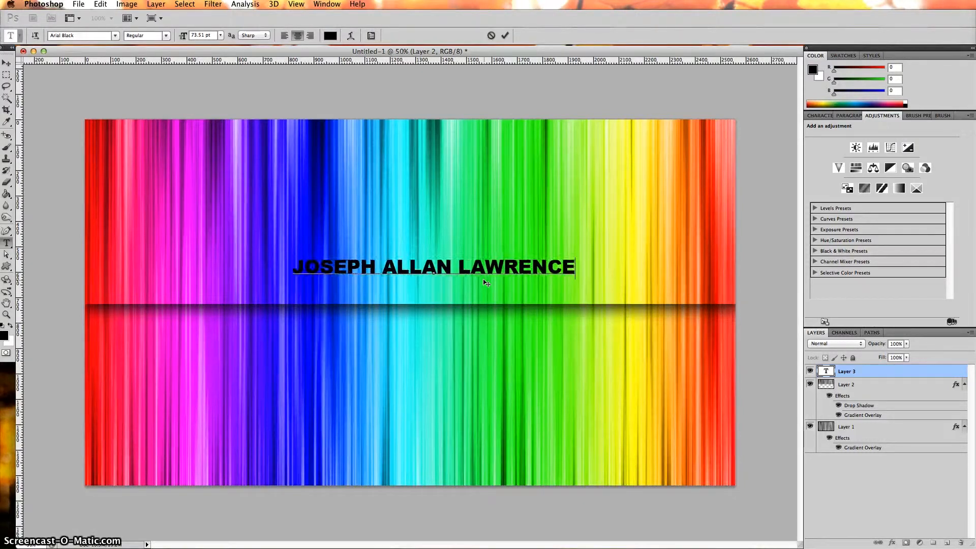
- Make the whole name text white
key("super+a")
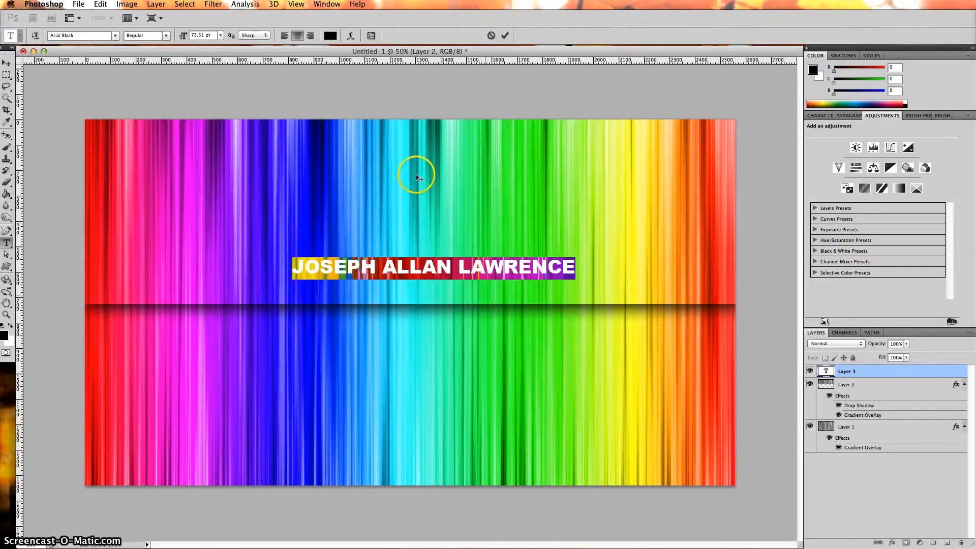
left_click(331, 35)
left_click(501, 364)
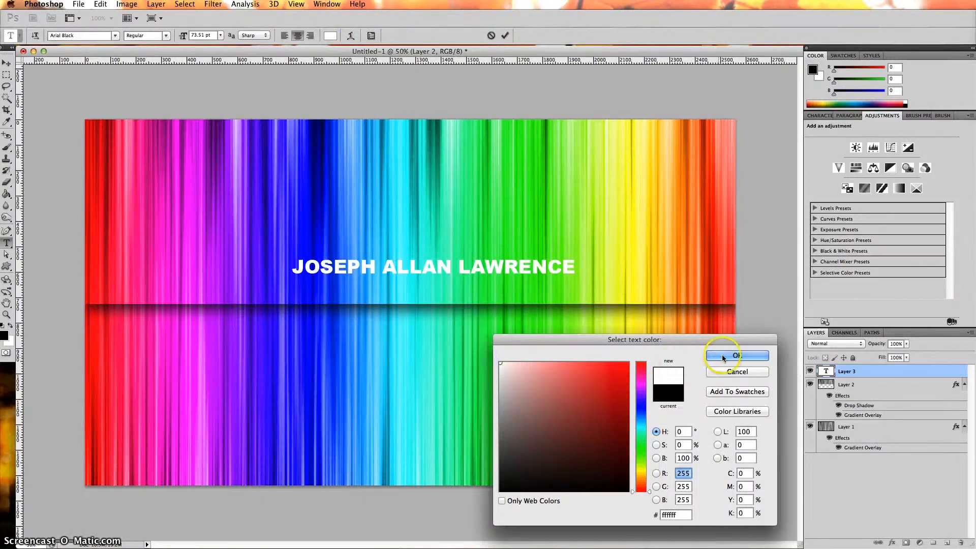
left_click(722, 355)
left_click(6, 62)
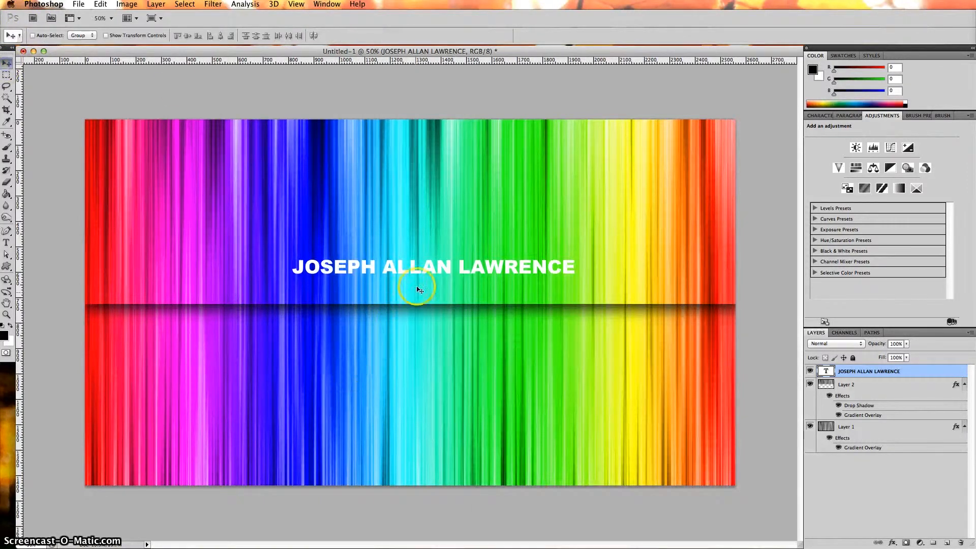
- Shift the name text right above the dividing line and scale it up to 118.82%
left_click_drag(429, 270, 573, 283)
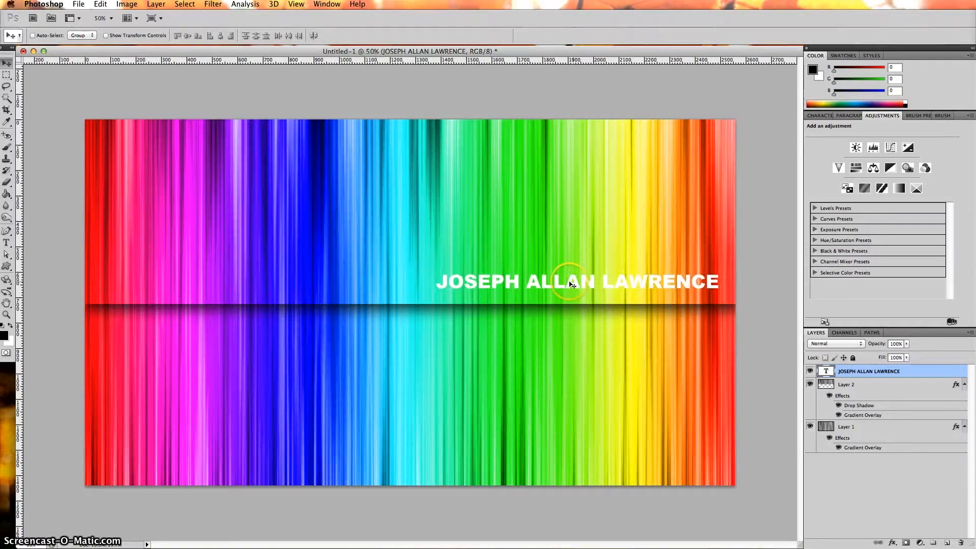
key("ctrl+t")
left_click_drag(436, 272, 459, 283)
left_click(504, 36)
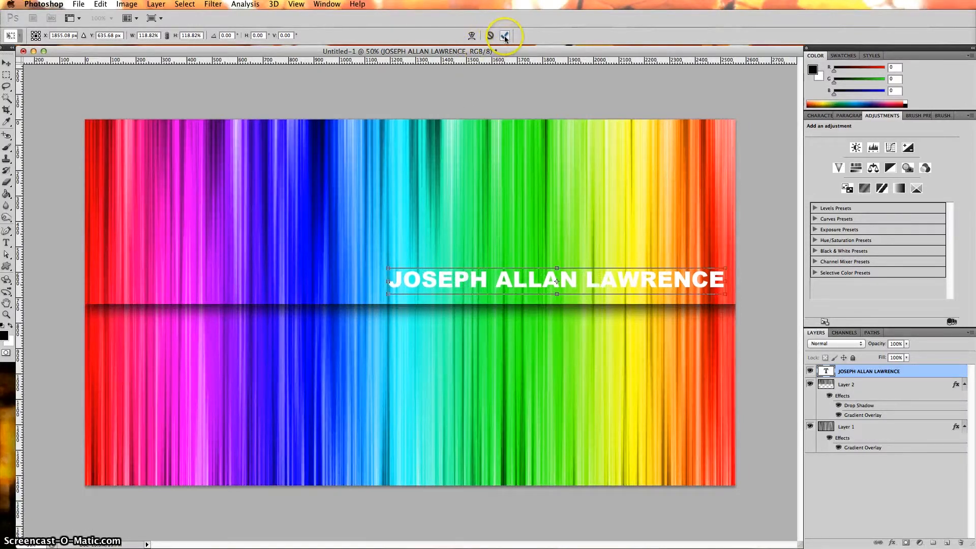